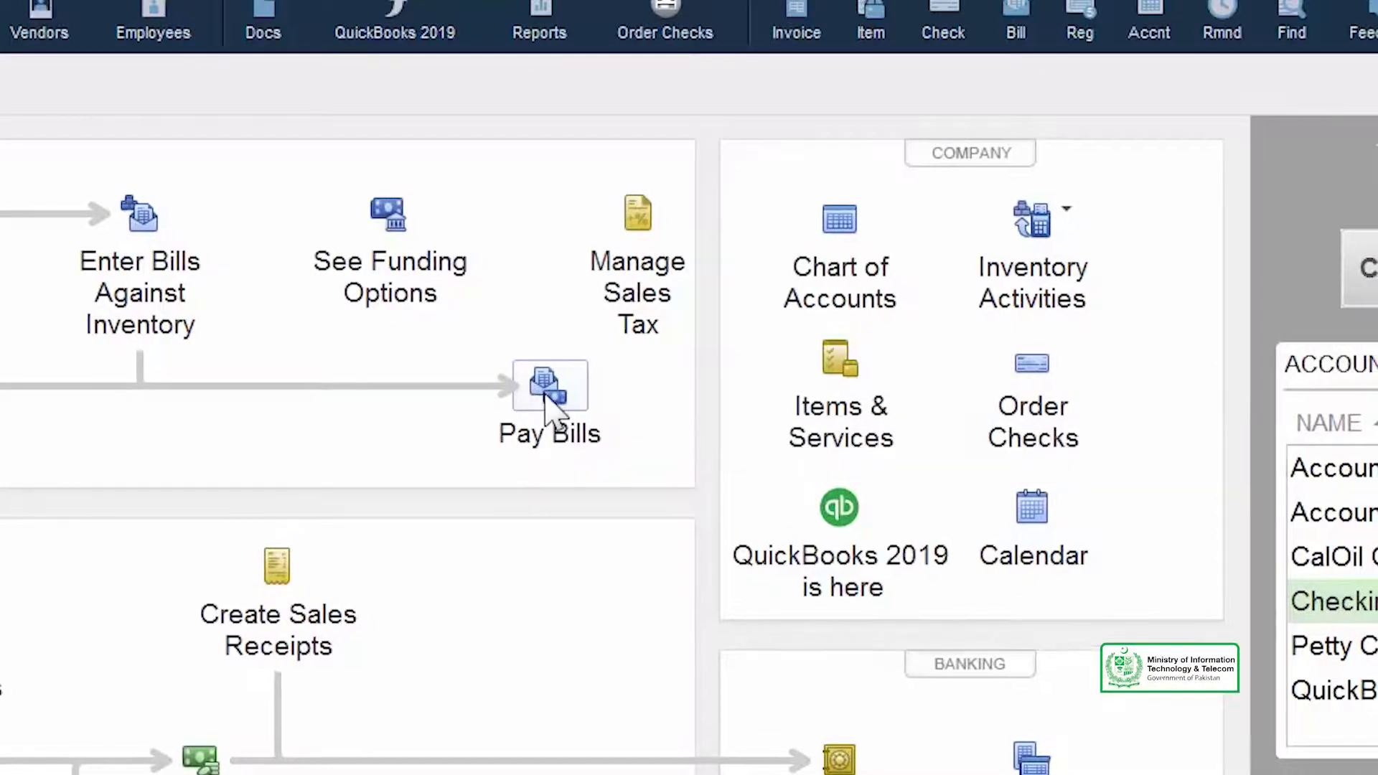
# - Start paying bills and filter the list to the vendor Cement Supp, keeping it sorted by Vendor
pyautogui.click(552, 391)
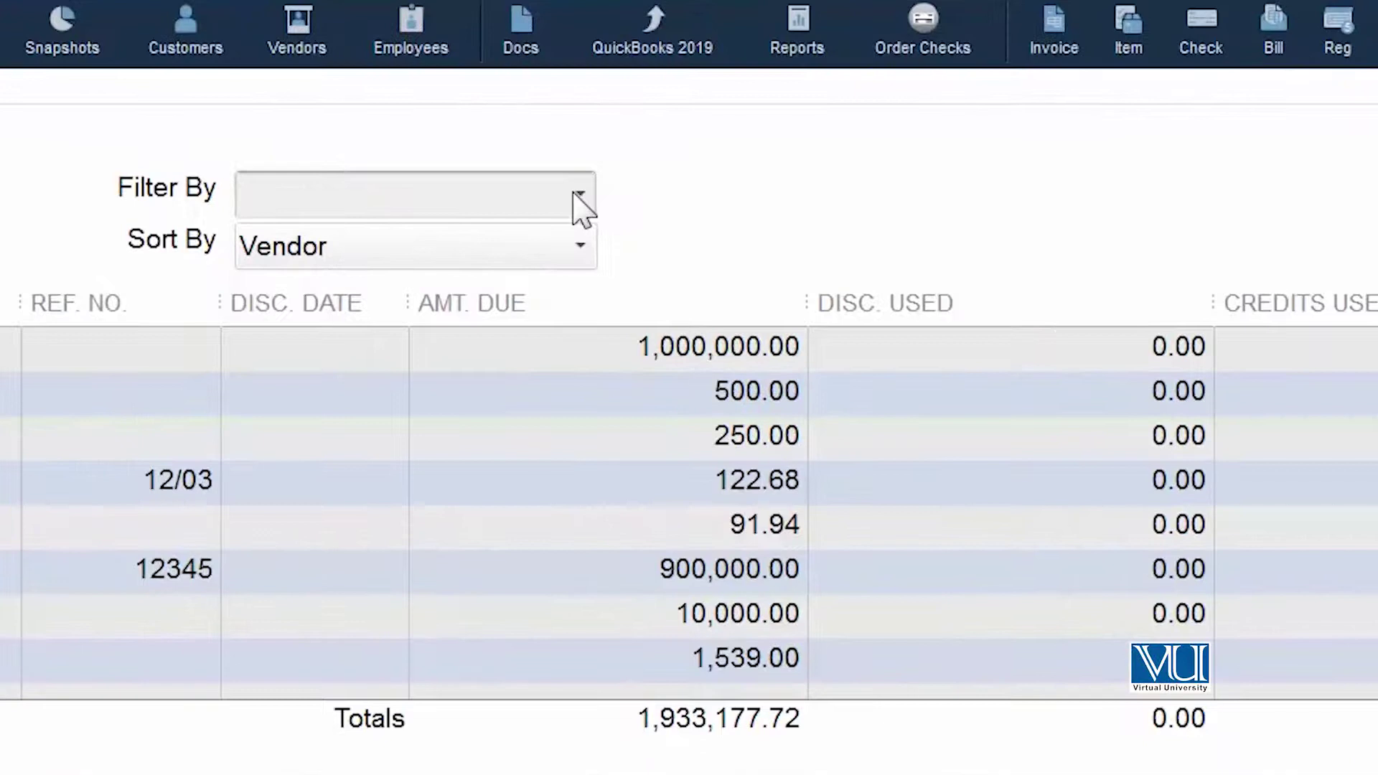
pyautogui.click(579, 197)
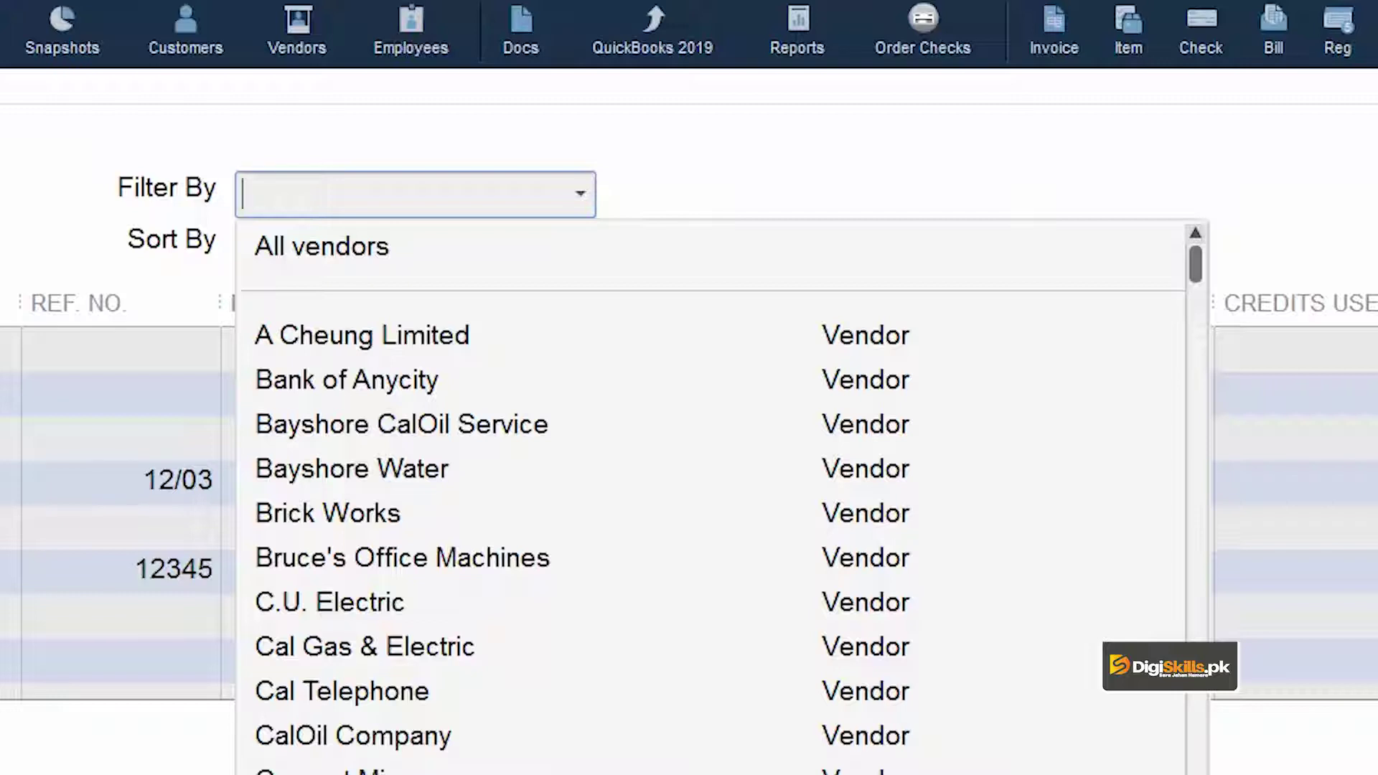
pyautogui.write('Cement Supp')
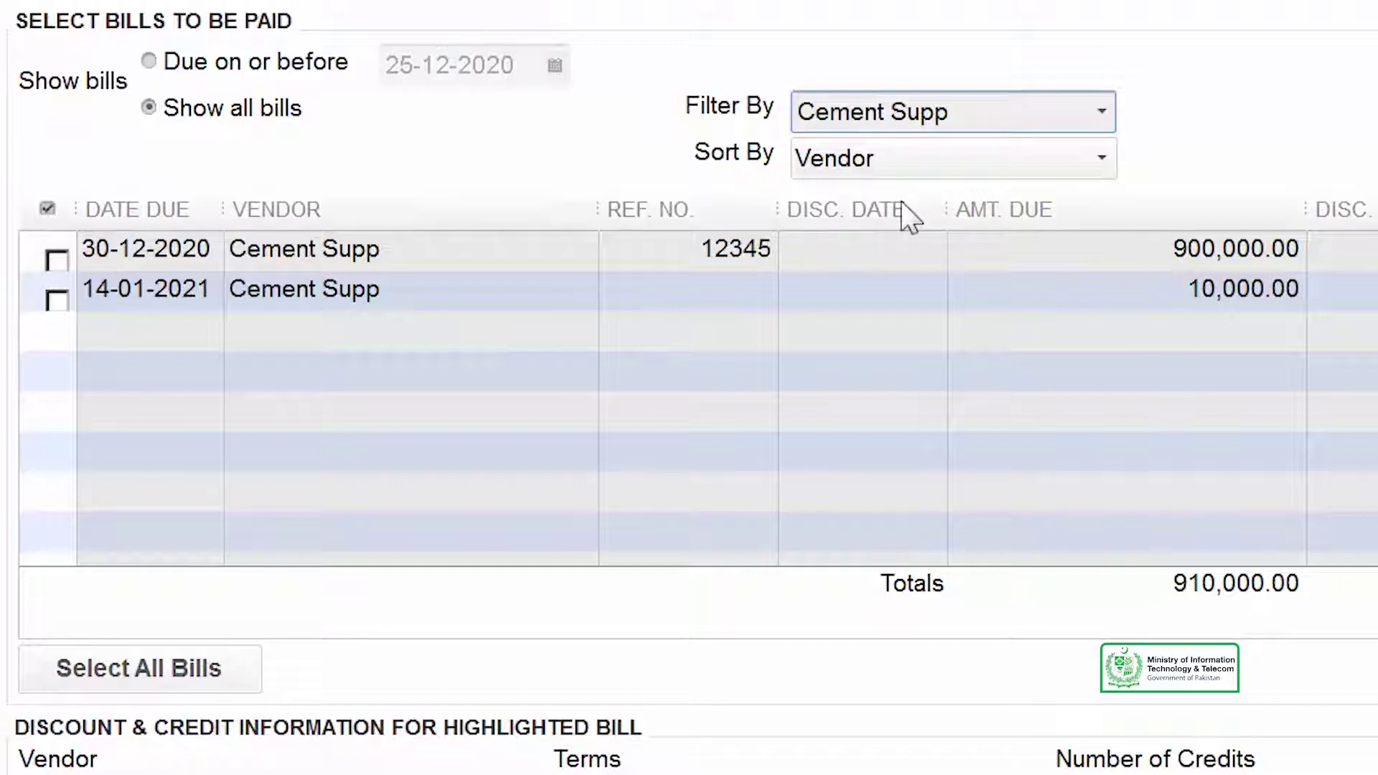
pyautogui.click(1102, 161)
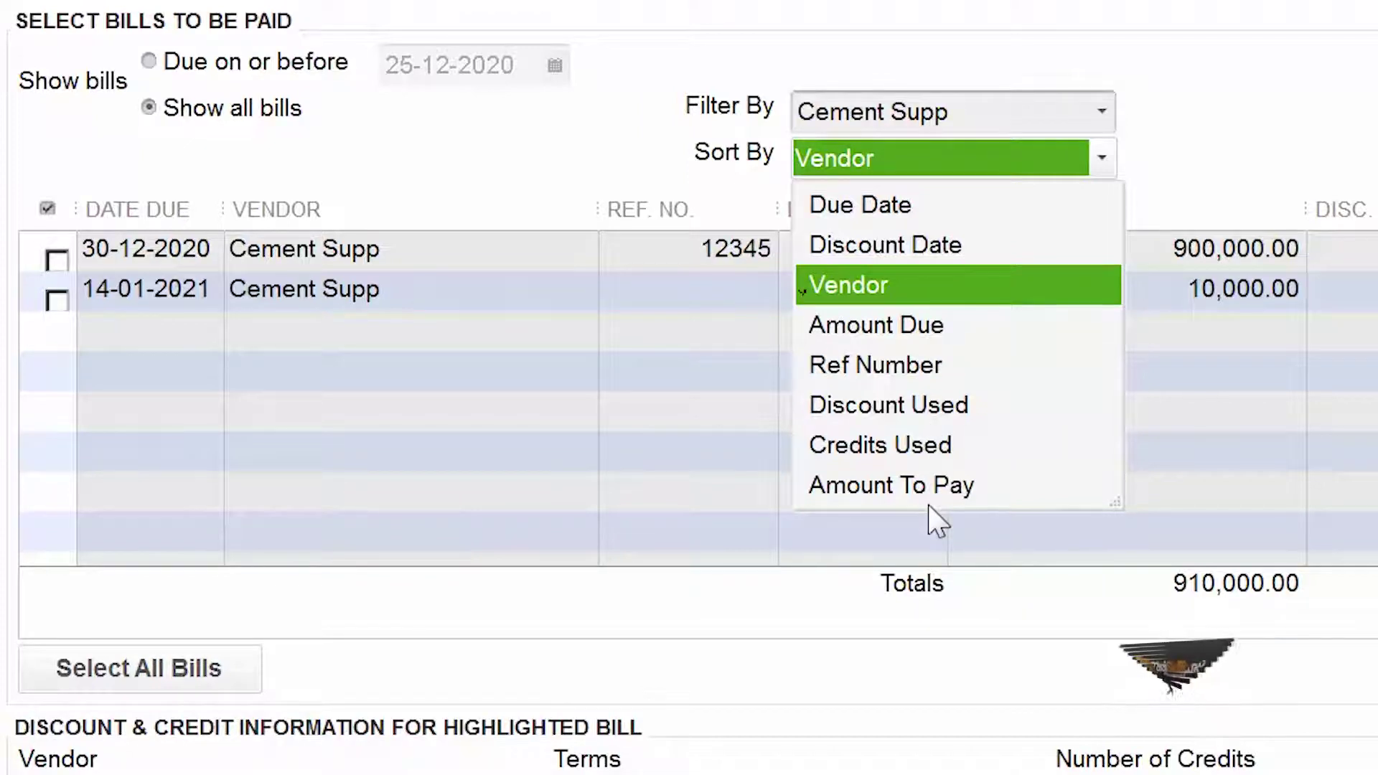
pyautogui.click(439, 183)
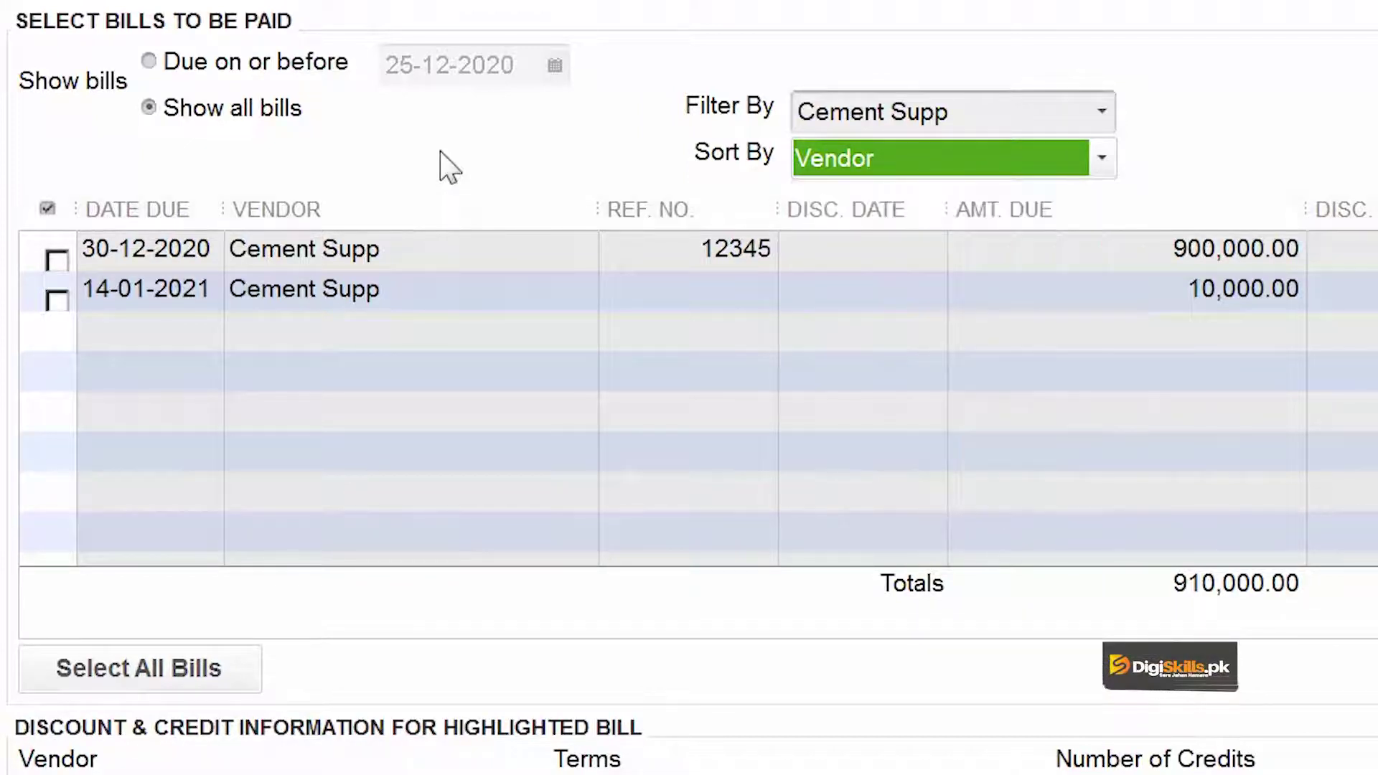
# - Limit the bills shown to those due on or before 31-12-2020
pyautogui.click(152, 69)
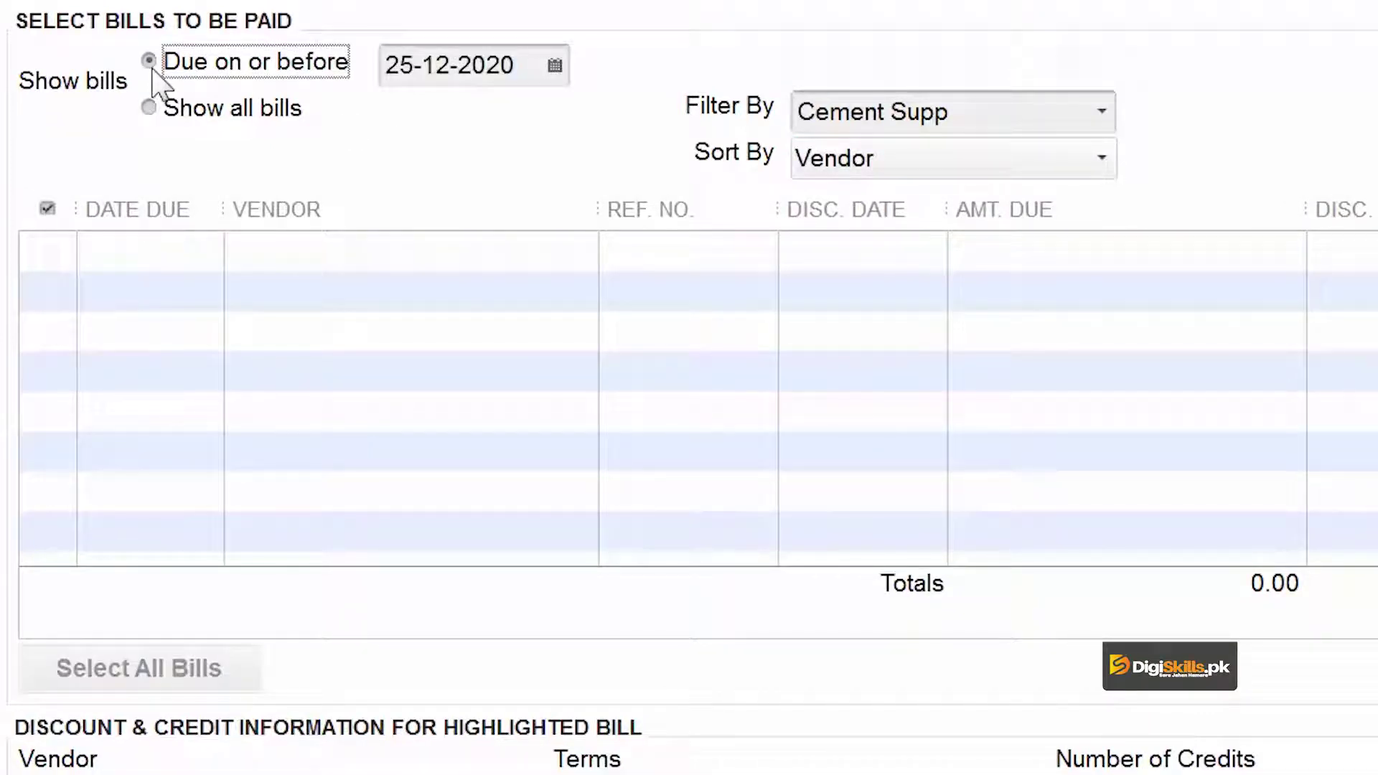
pyautogui.click(555, 65)
pyautogui.click(528, 309)
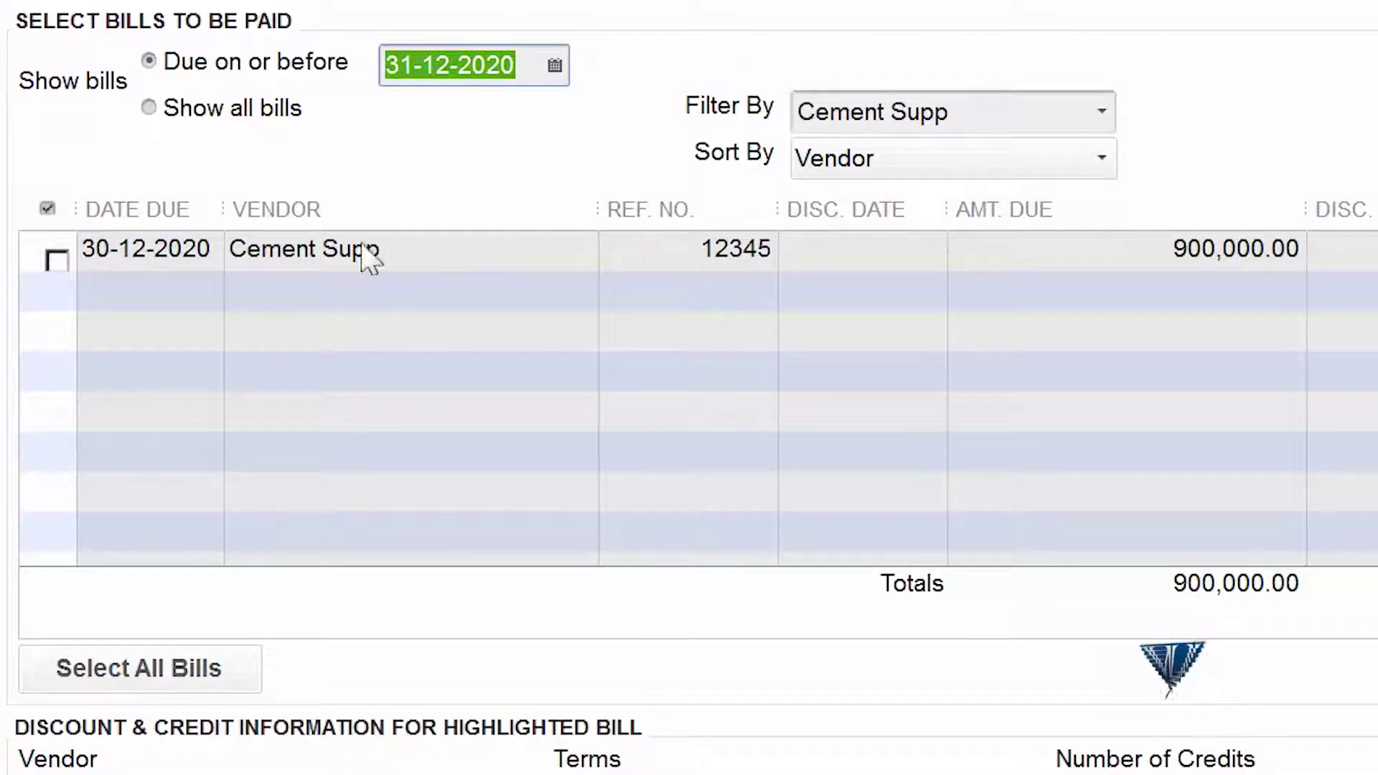
# - Select the 900,000.00 Cement Supp bill due 30-12-2020 and pay it from the Checking account
pyautogui.click(58, 260)
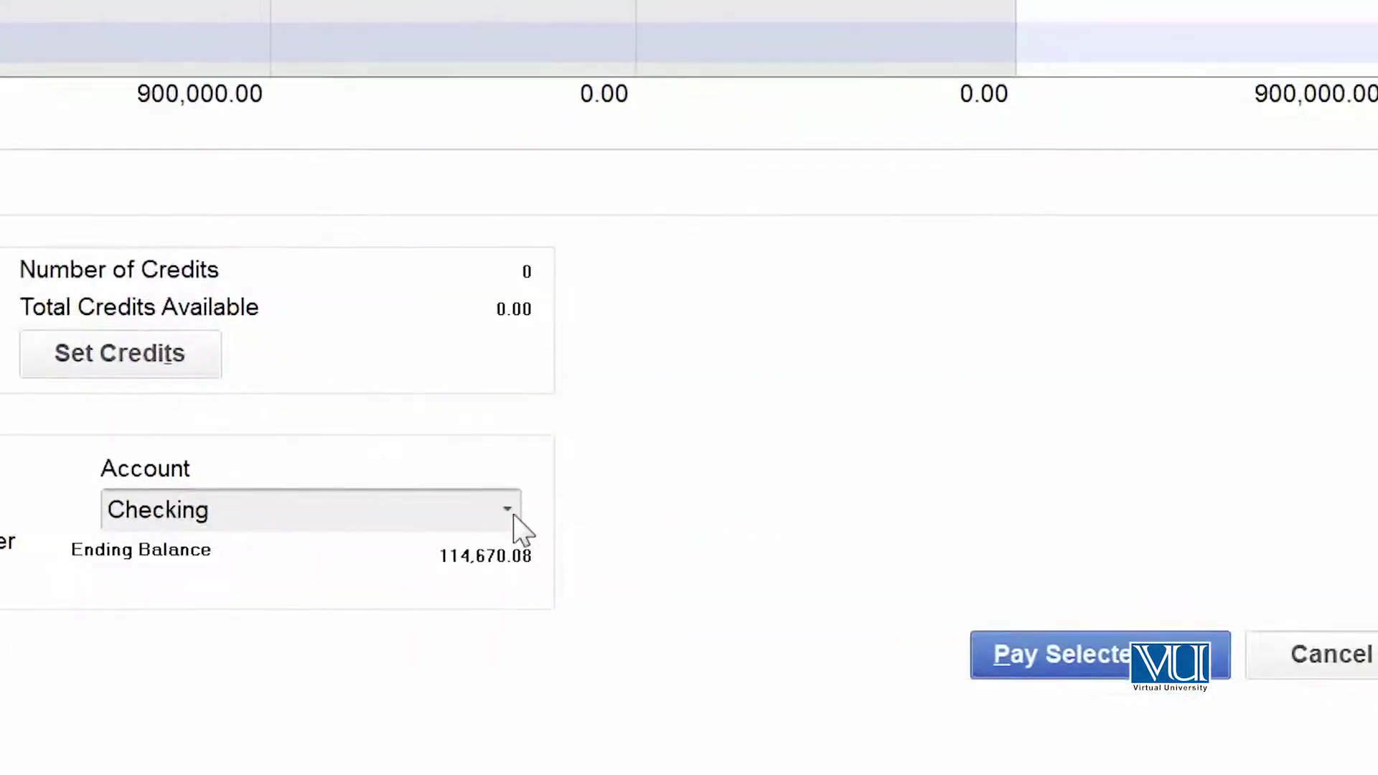
pyautogui.click(511, 513)
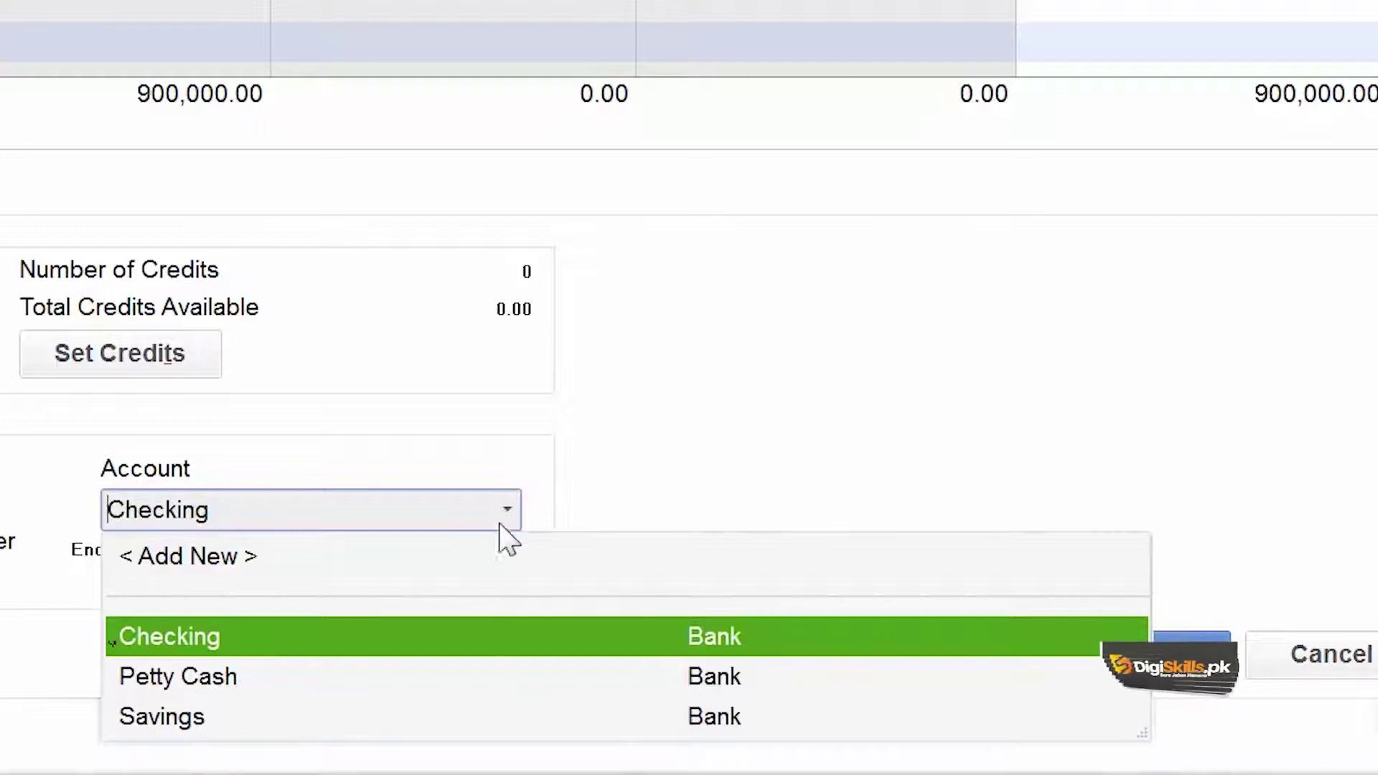
pyautogui.click(485, 645)
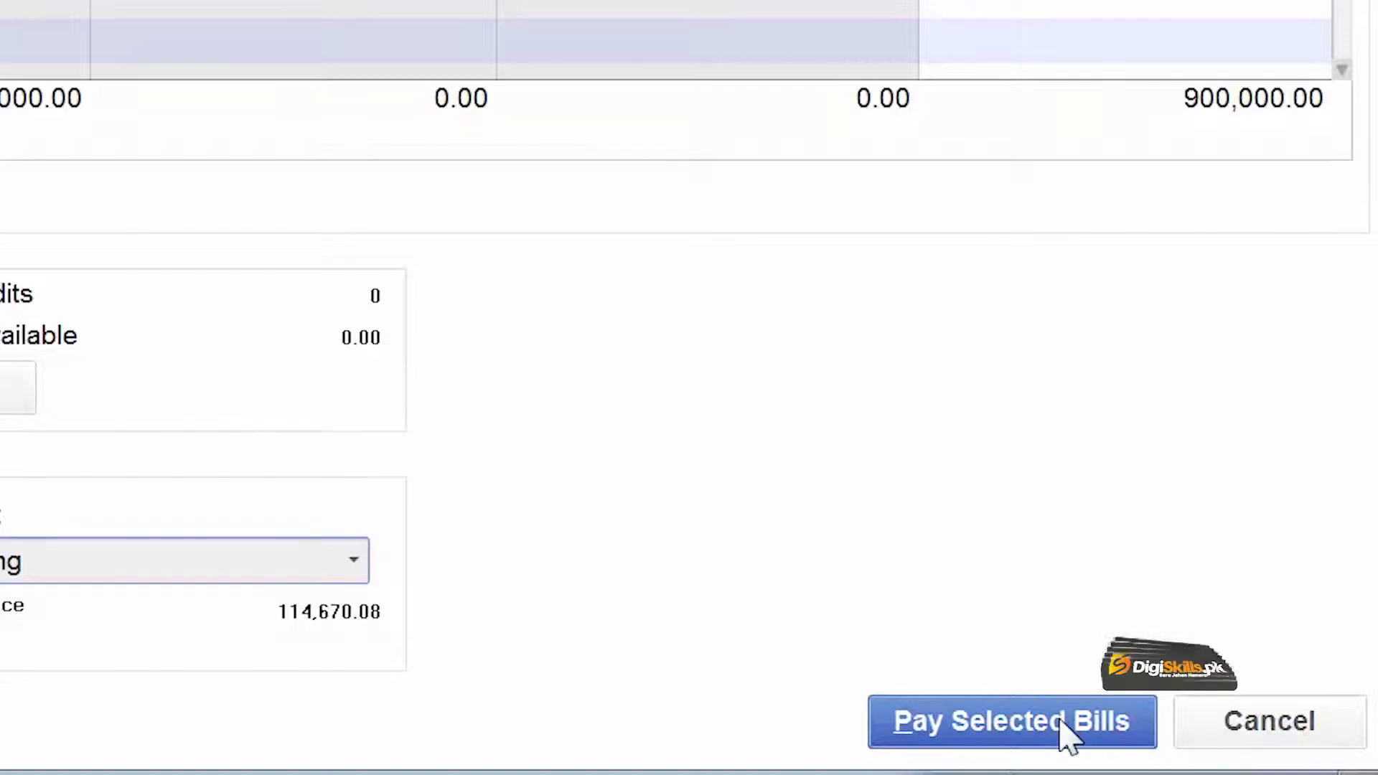
pyautogui.click(1065, 732)
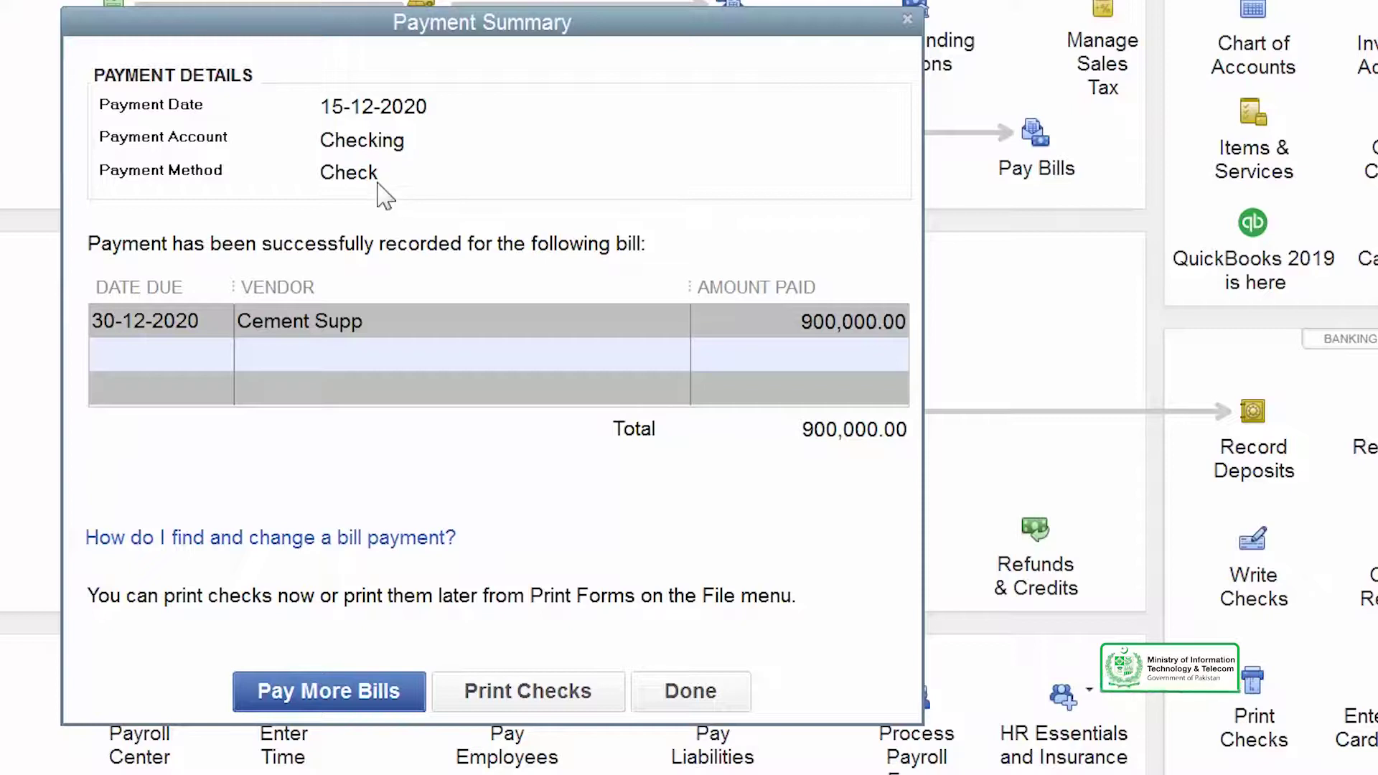
# - Continue paying bills: show all bills for Cement Supp, select the 10,000.00 bill and pay it
pyautogui.click(286, 706)
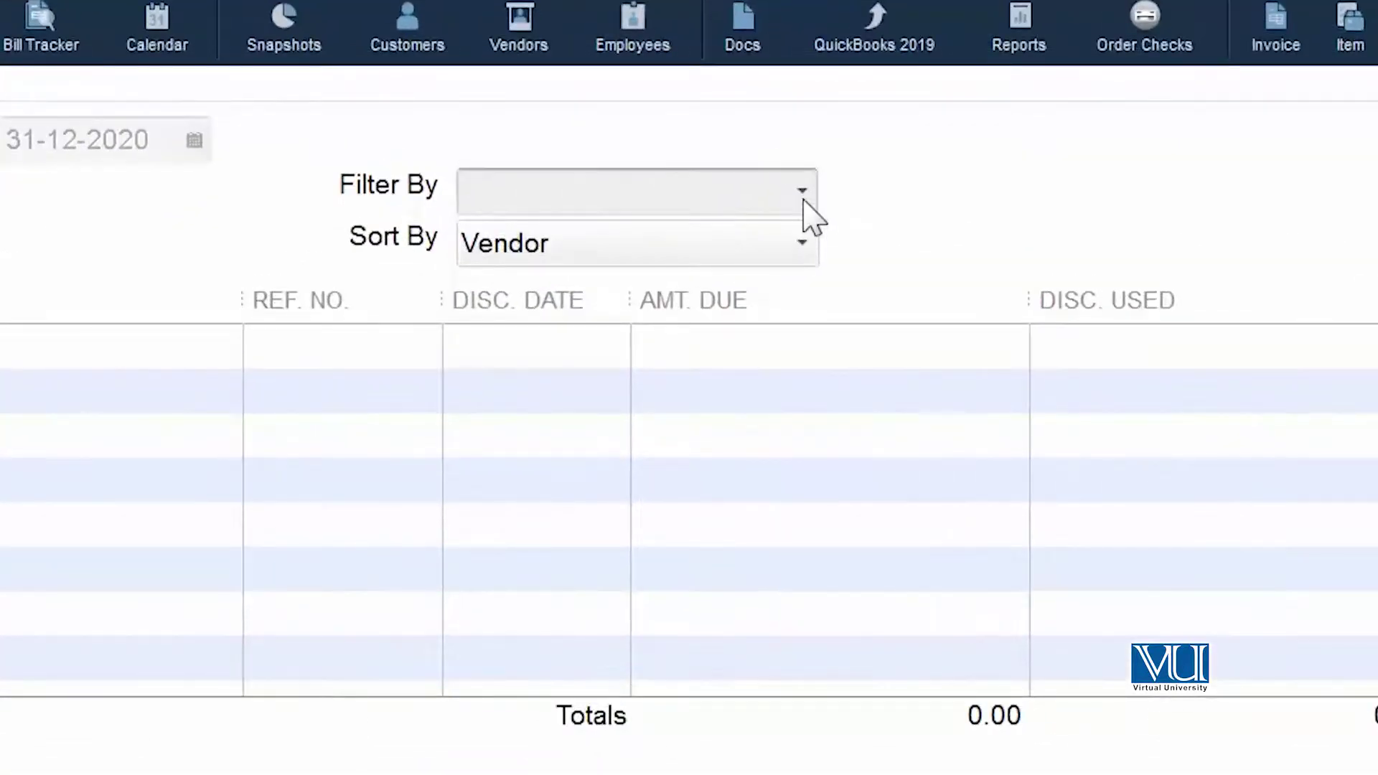
pyautogui.click(650, 146)
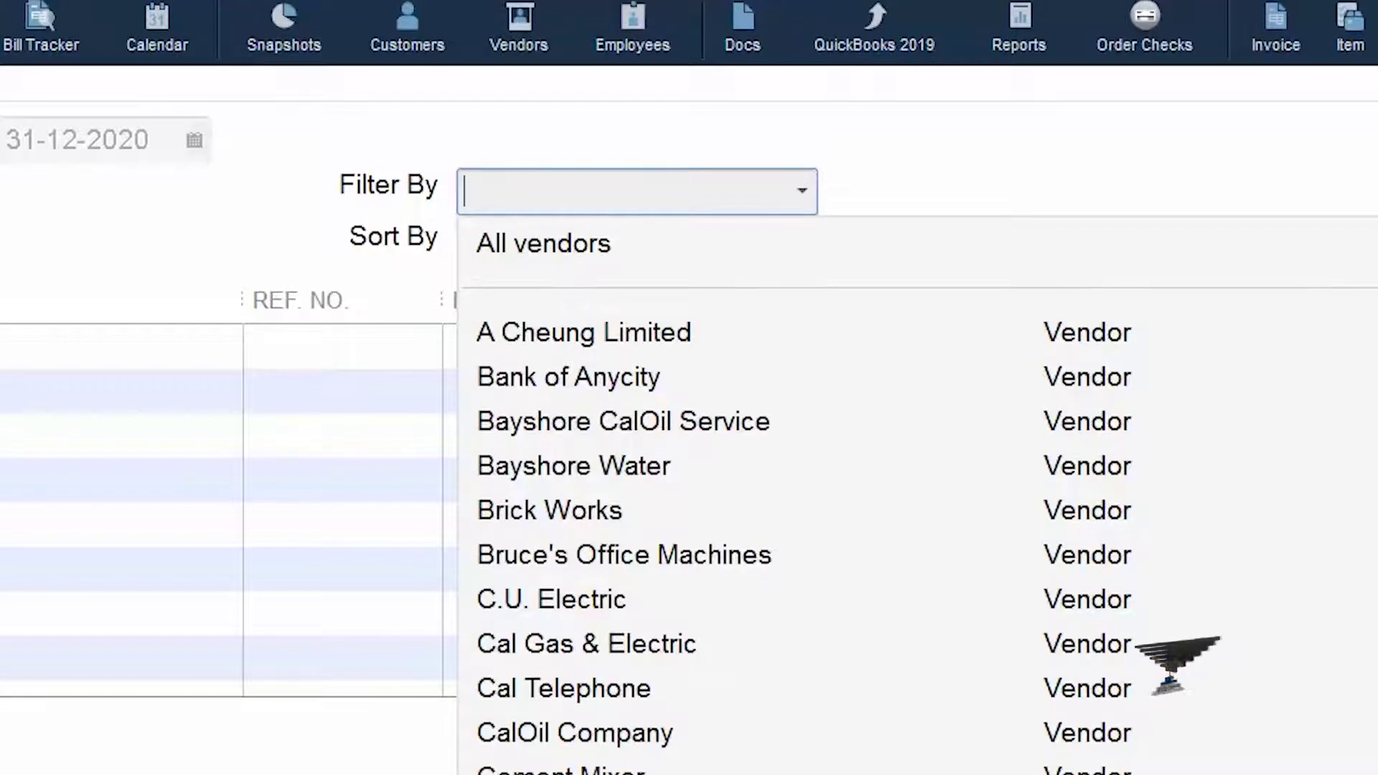
pyautogui.click(546, 774)
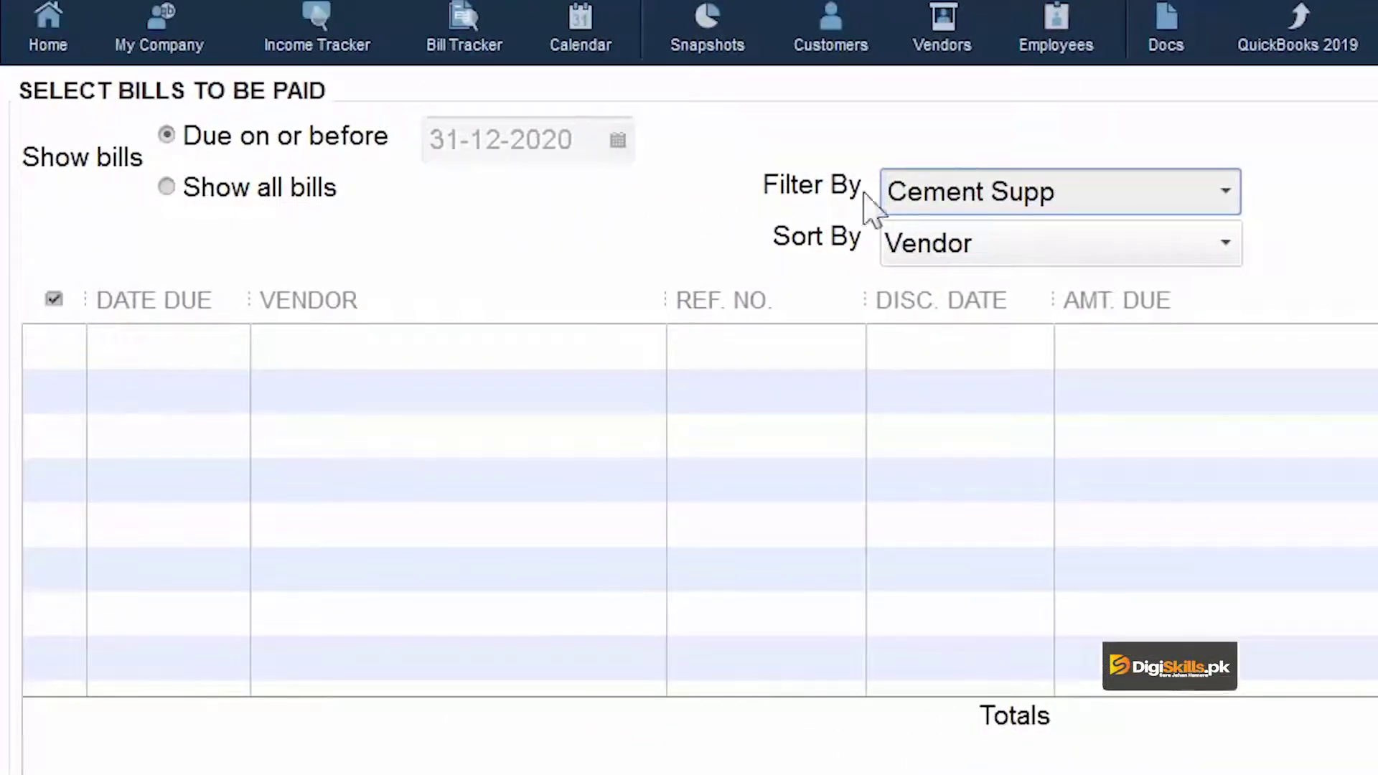
pyautogui.click(244, 191)
pyautogui.click(62, 356)
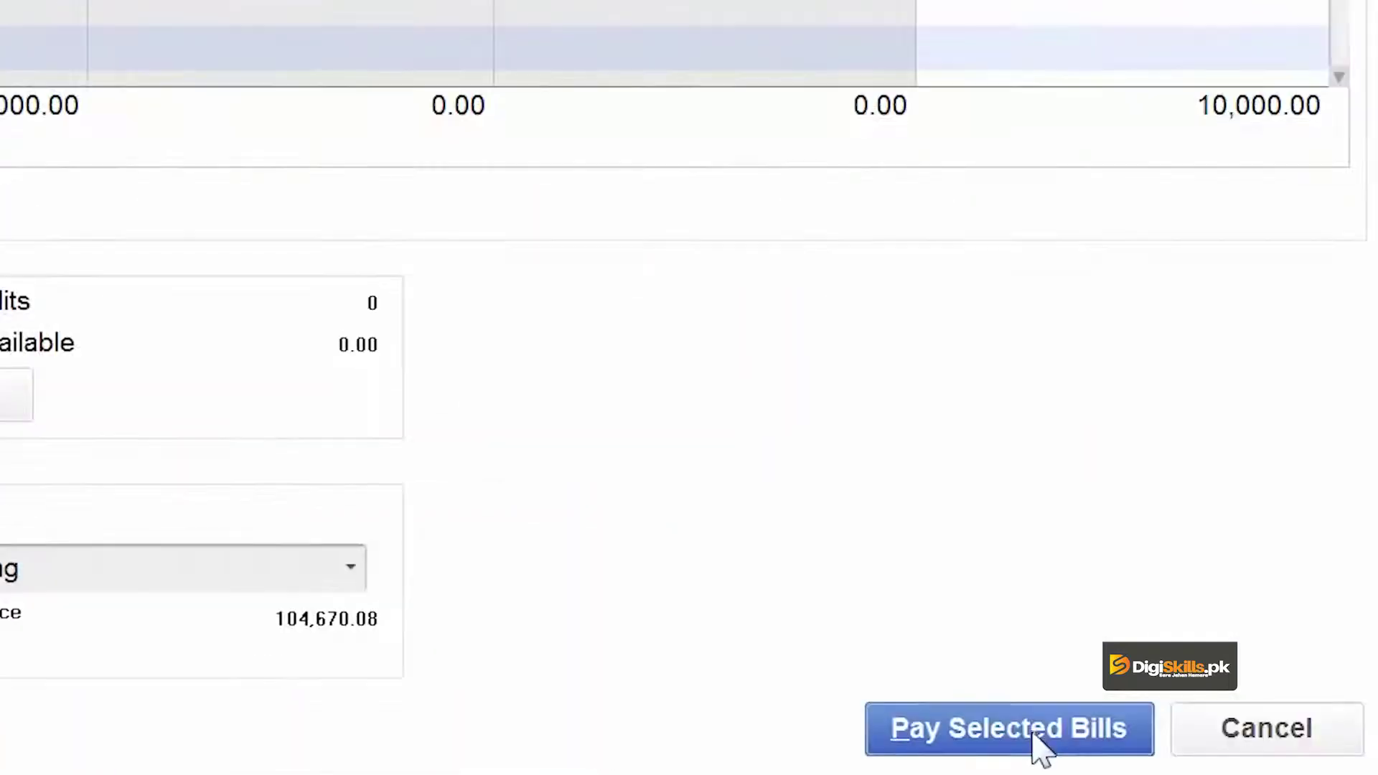
pyautogui.click(1034, 739)
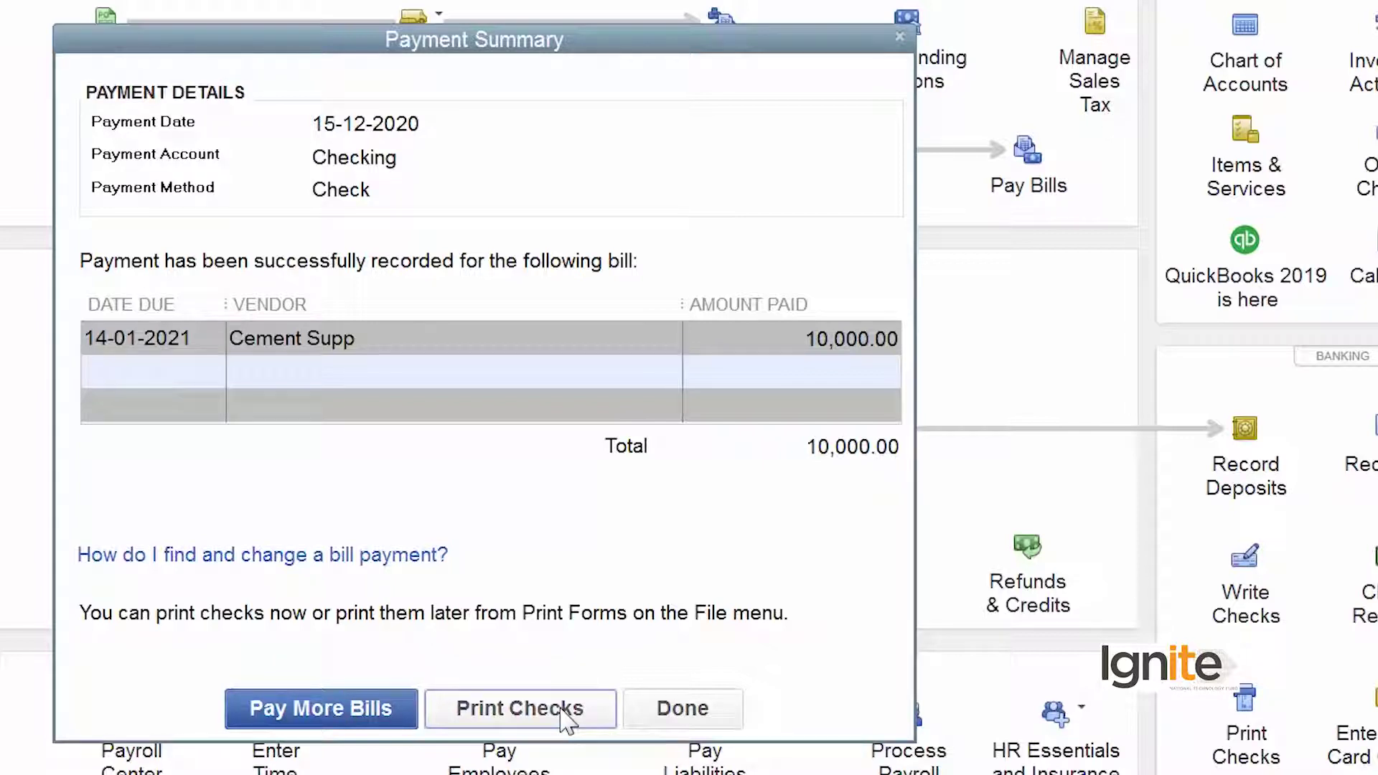
# - Start printing checks and leave only the 900,000.00 Cement Supp check selected
pyautogui.click(562, 714)
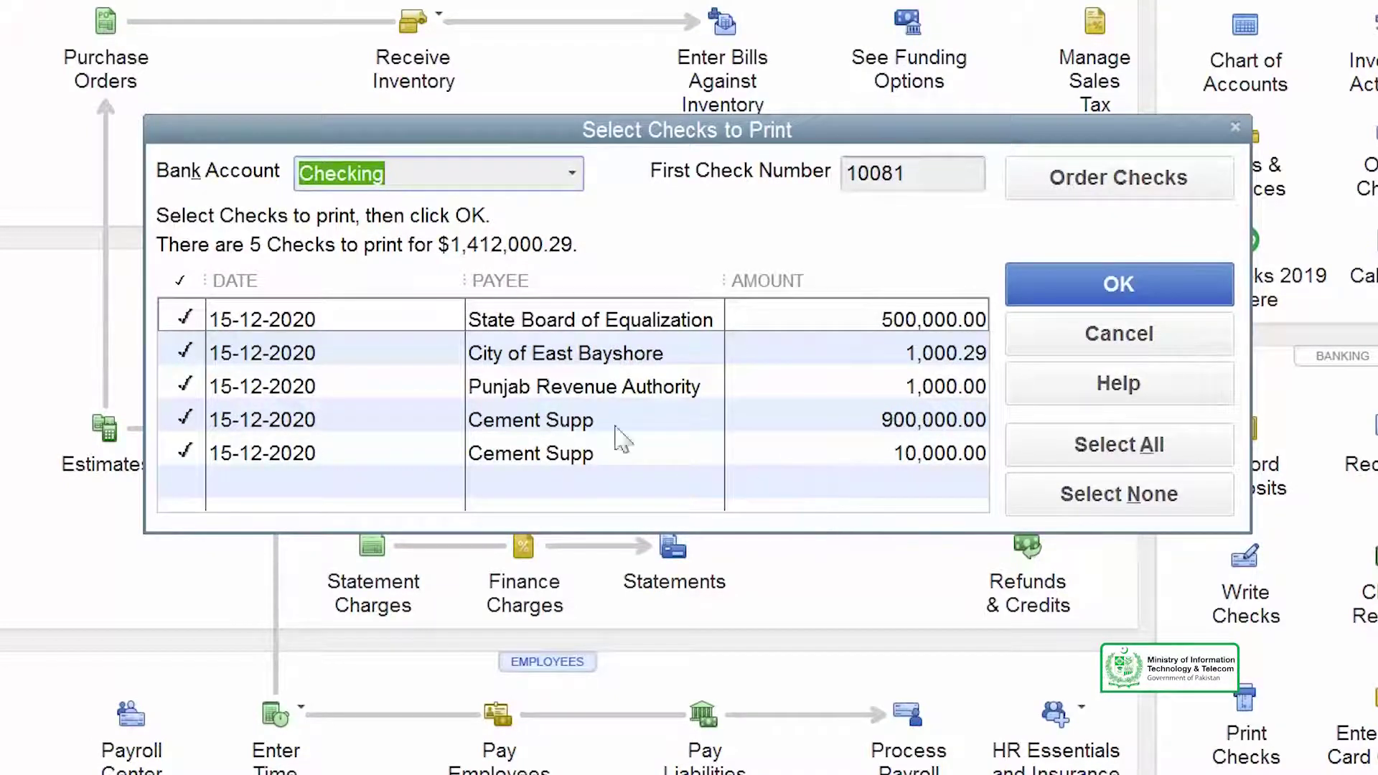
pyautogui.click(187, 451)
pyautogui.click(185, 388)
pyautogui.click(185, 353)
pyautogui.click(185, 318)
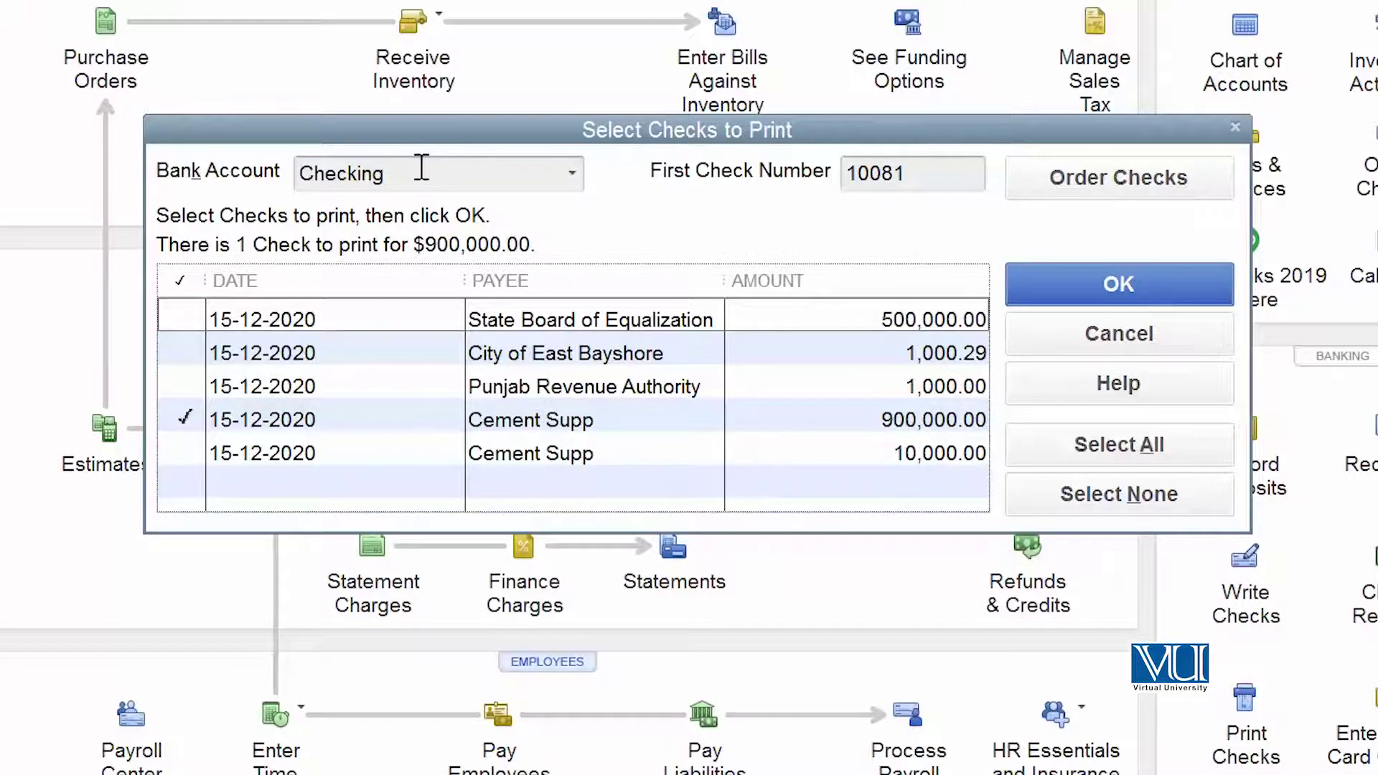
# - Keep Checking as the bank account and the suggested first check number, and print the selected check in Voucher style, accepting the printer's built-in font
pyautogui.click(578, 178)
pyautogui.click(578, 177)
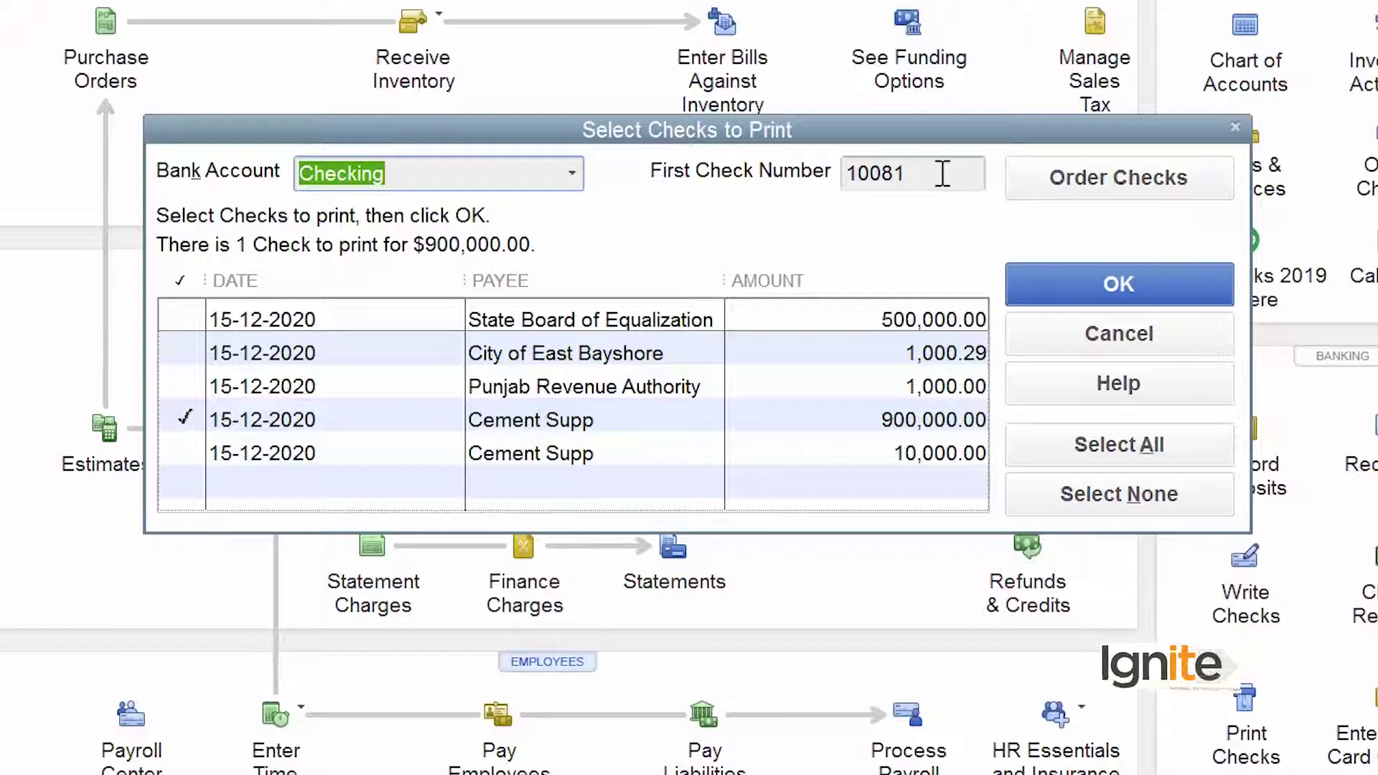
pyautogui.moveTo(941, 172); pyautogui.dragTo(795, 170)
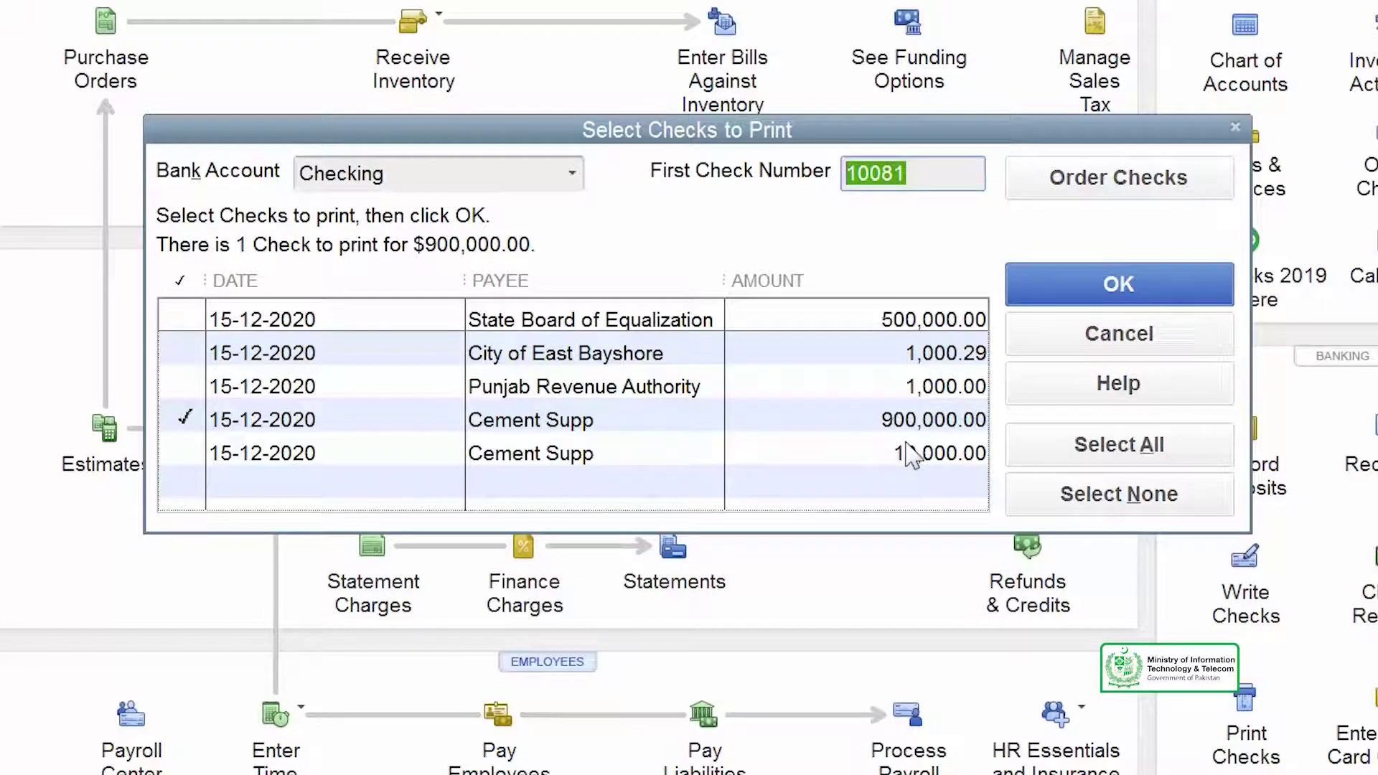
pyautogui.click(1093, 289)
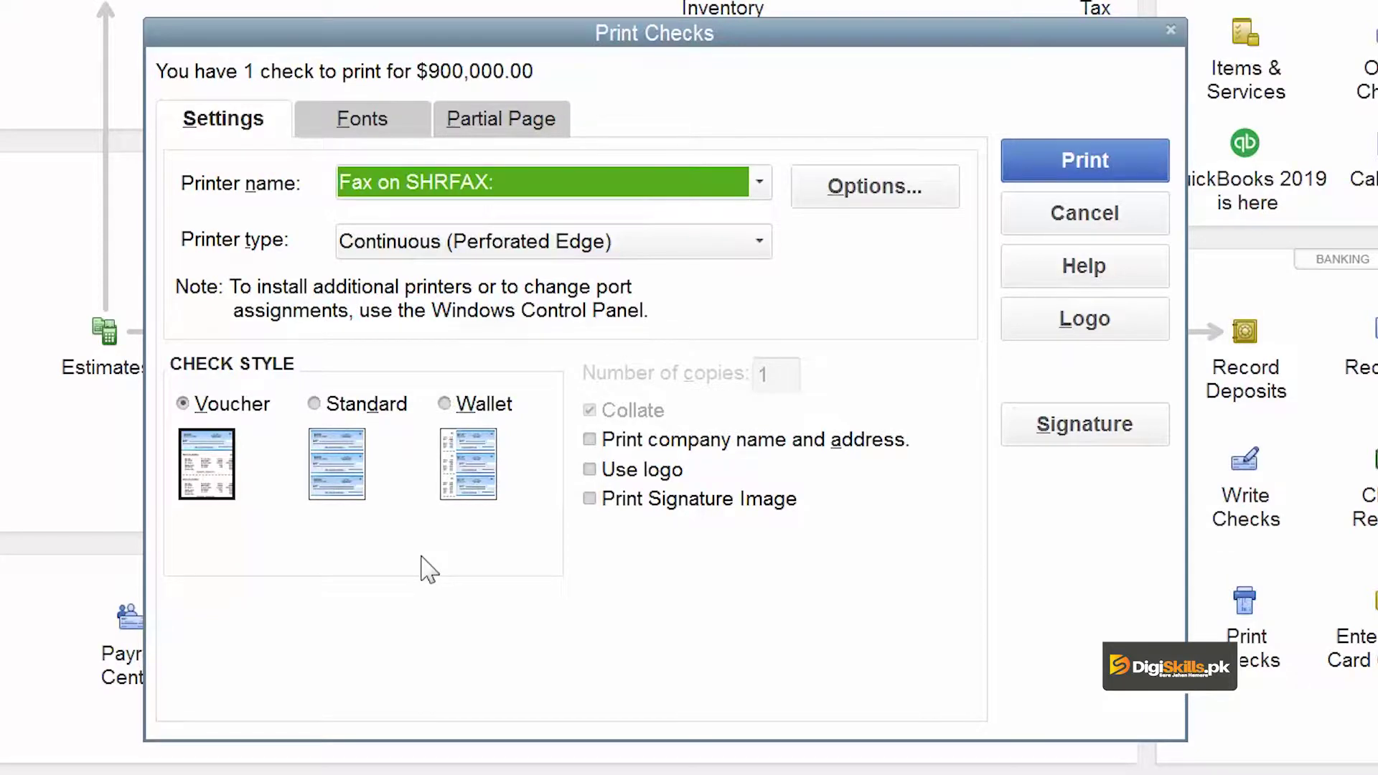
pyautogui.click(1073, 160)
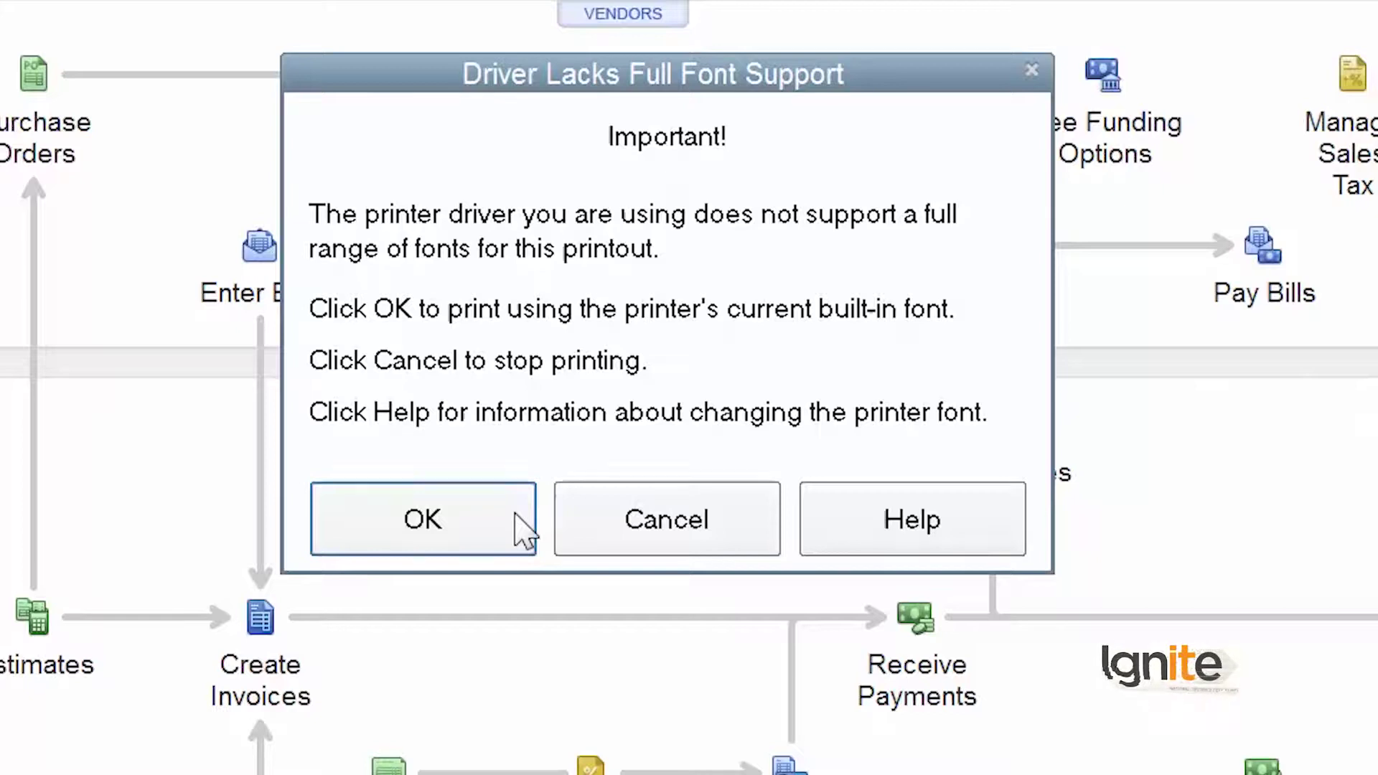
pyautogui.click(524, 531)
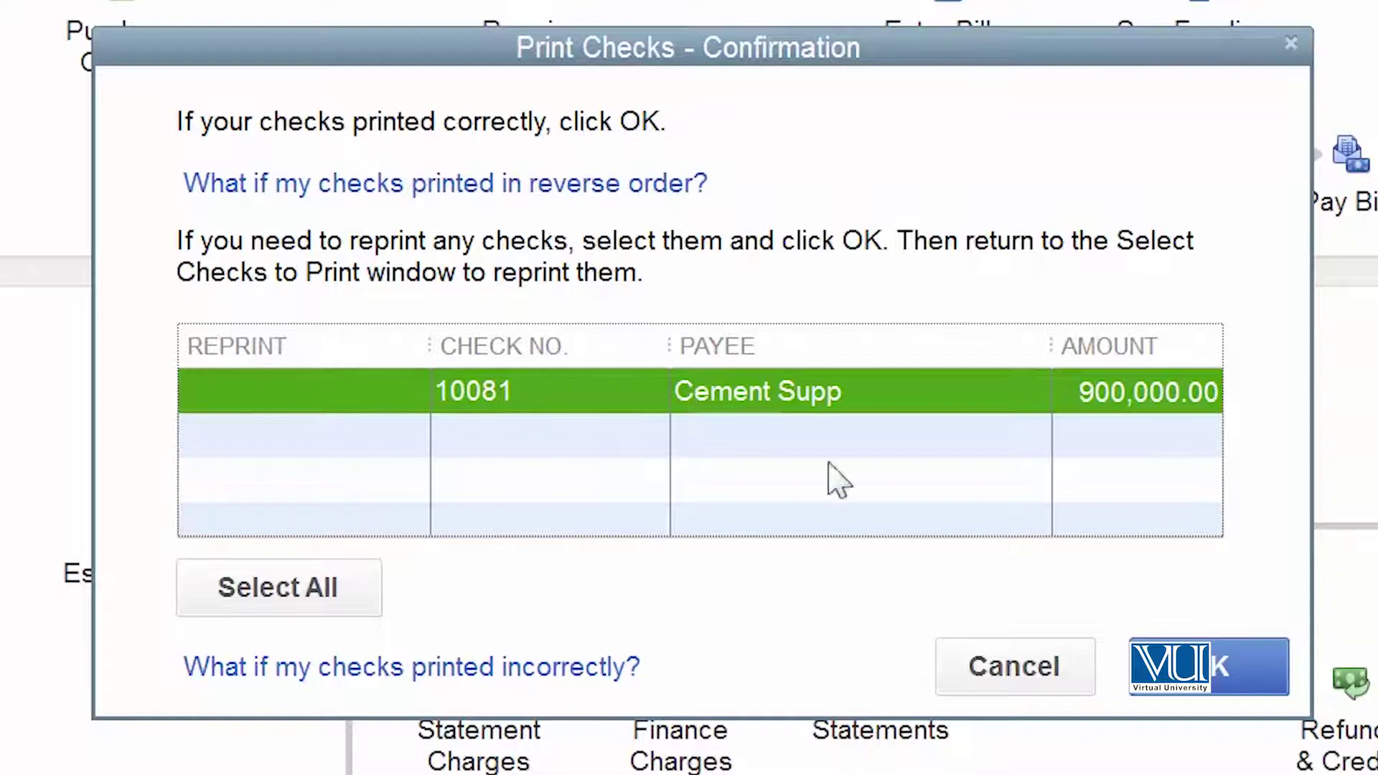
# - Mark the Cement Supp check for reprint, clear that mark, and confirm that the check printed correctly
pyautogui.click(252, 394)
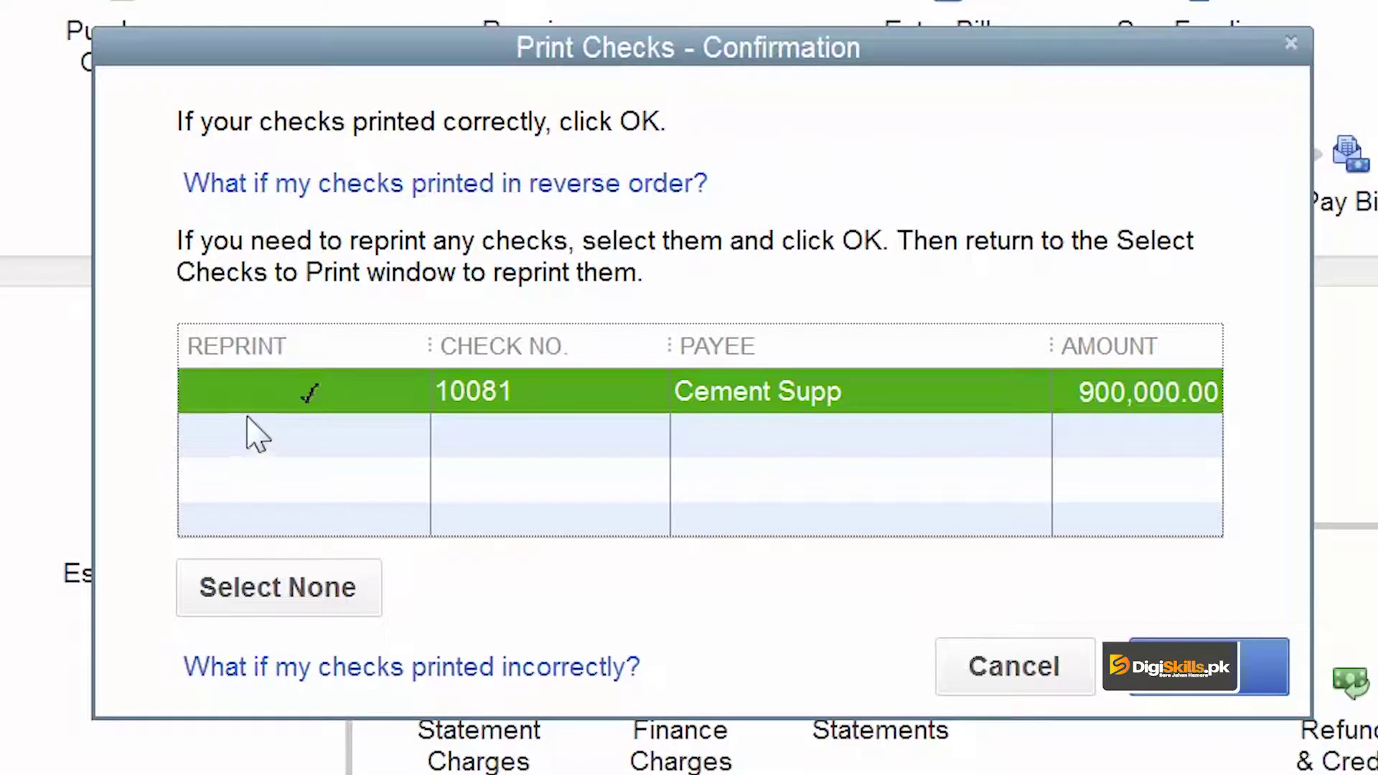
pyautogui.click(302, 396)
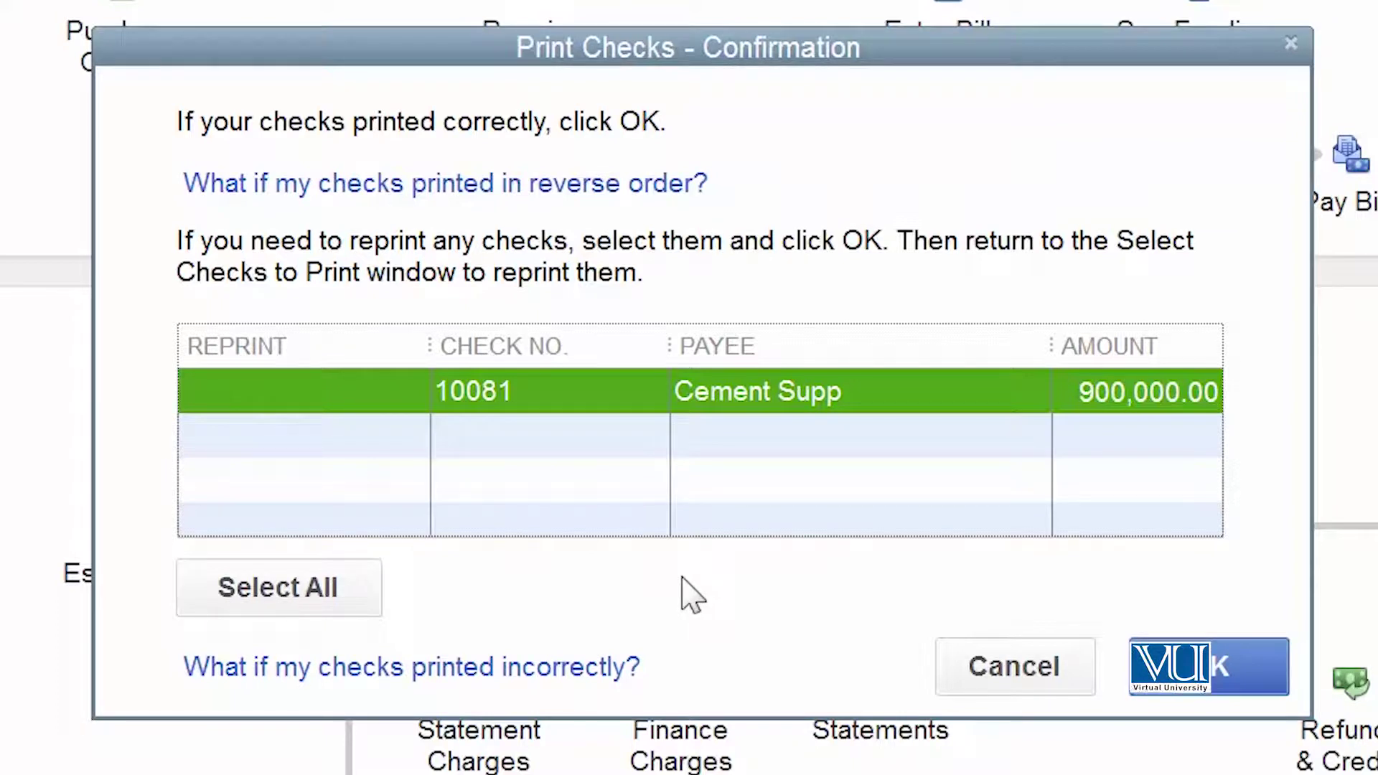
pyautogui.click(1262, 671)
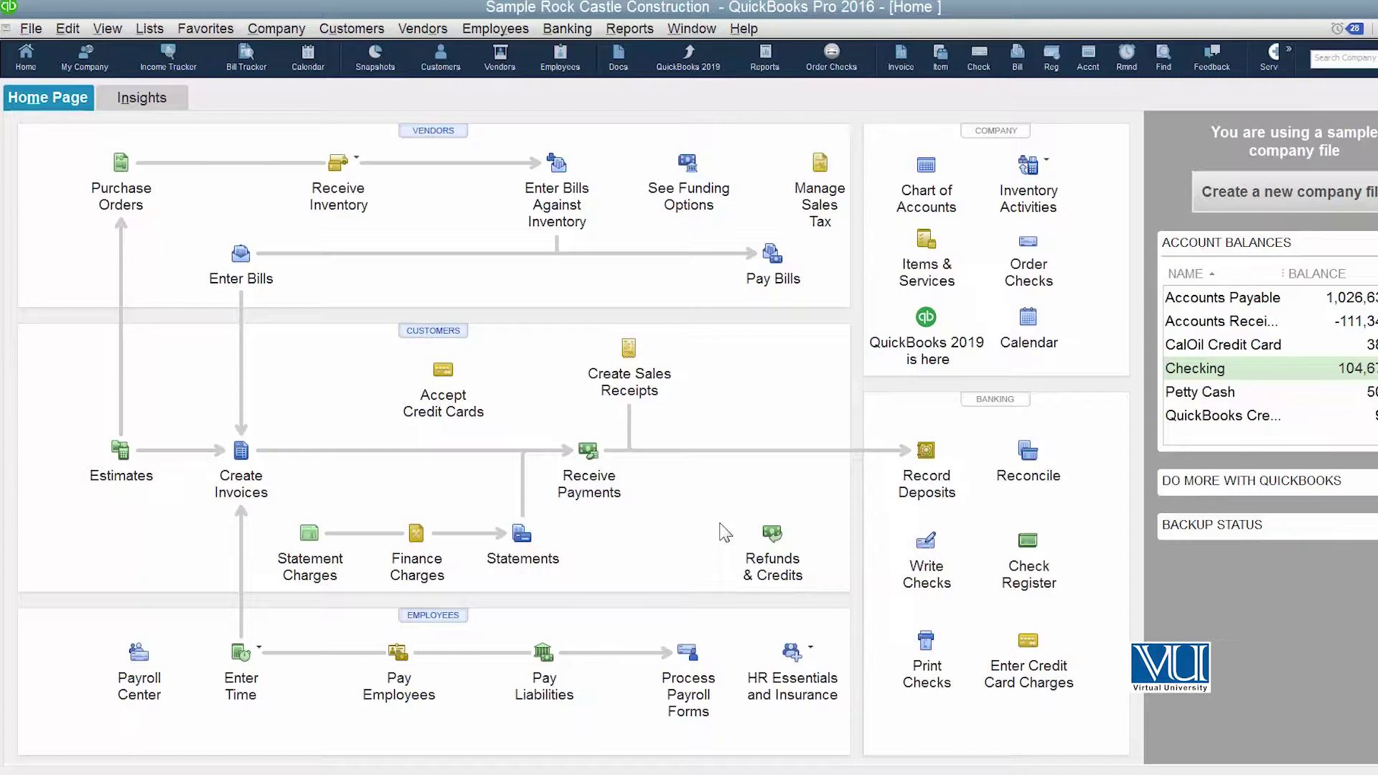